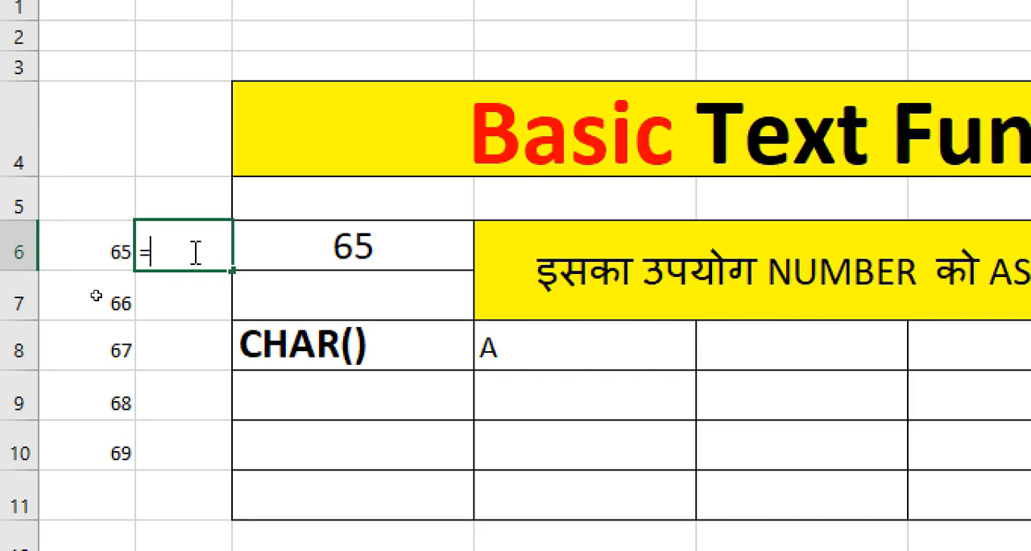
Step: Complete the formula =CHAR(C6) in cell D6, beside the number 65
type("AR")
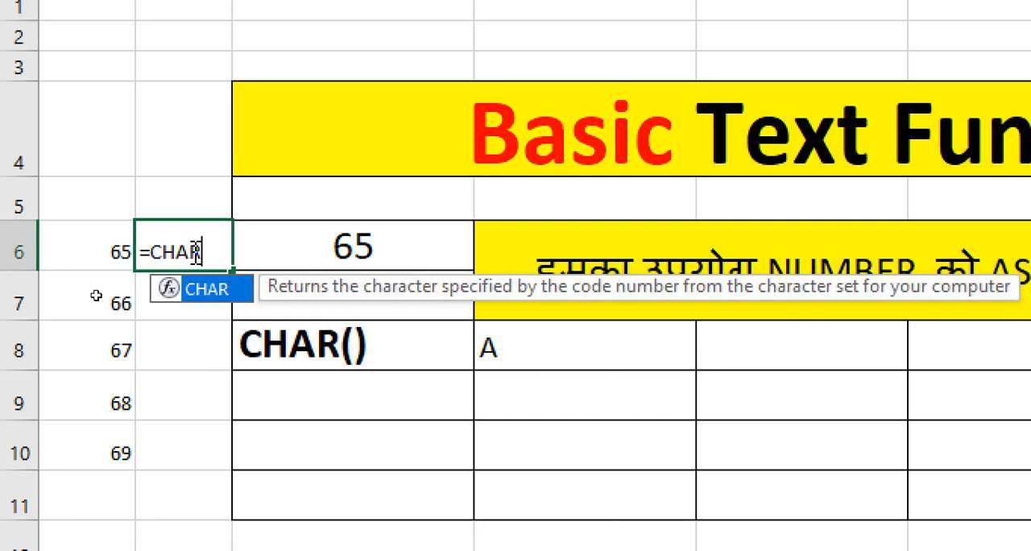
type("(")
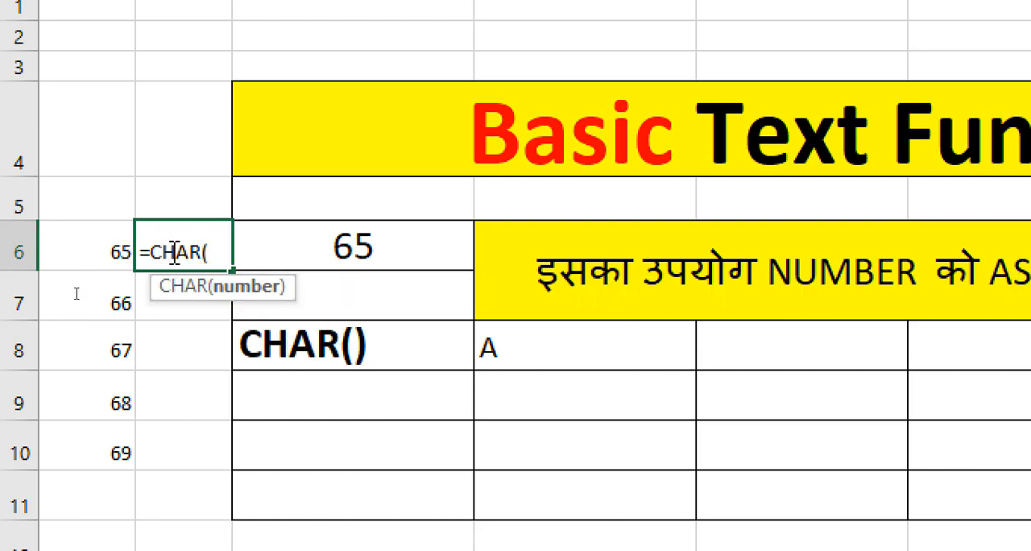
left_click(108, 244)
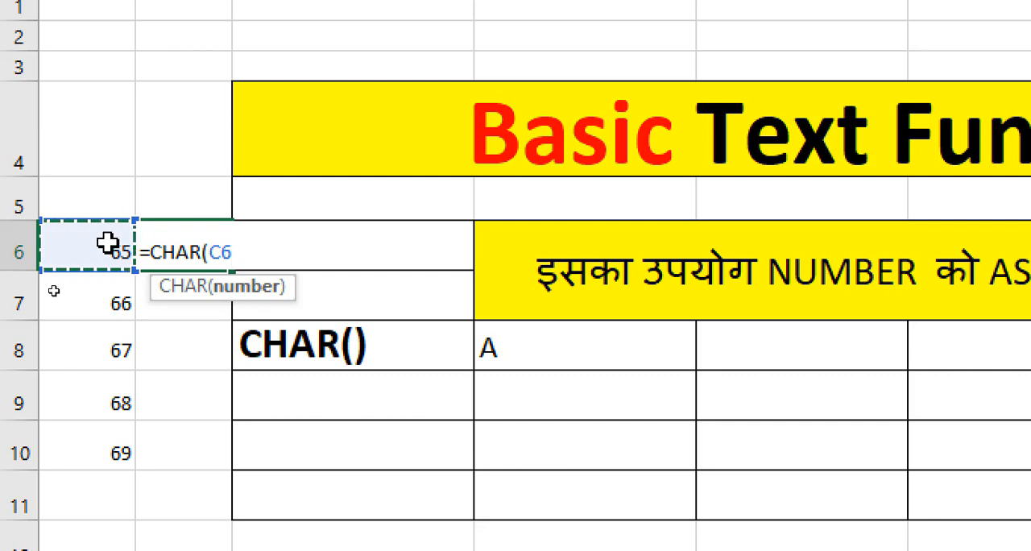
type(")")
key("Return")
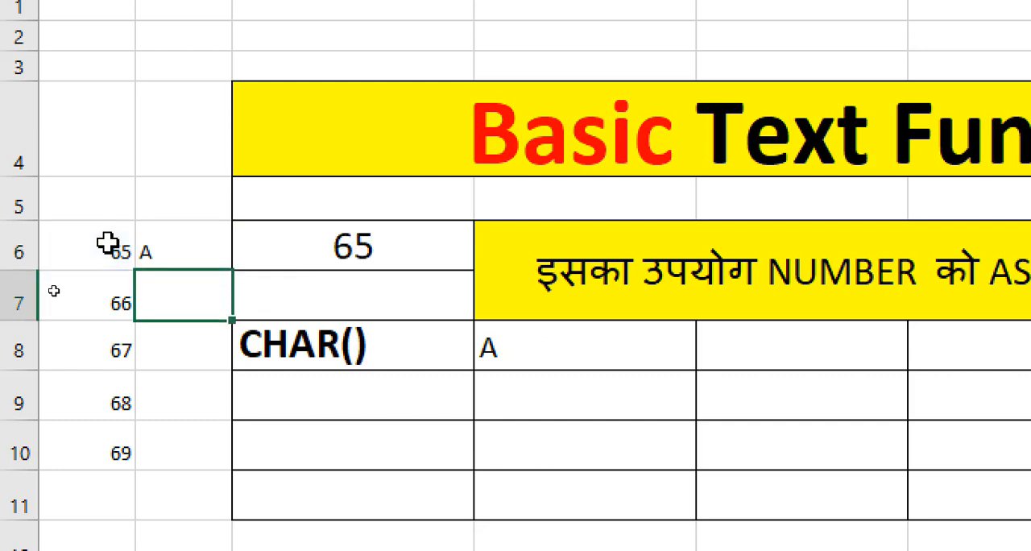
Step: Fill the CHAR formula from D6 down to D10 and check the results cell by cell
left_click(214, 242)
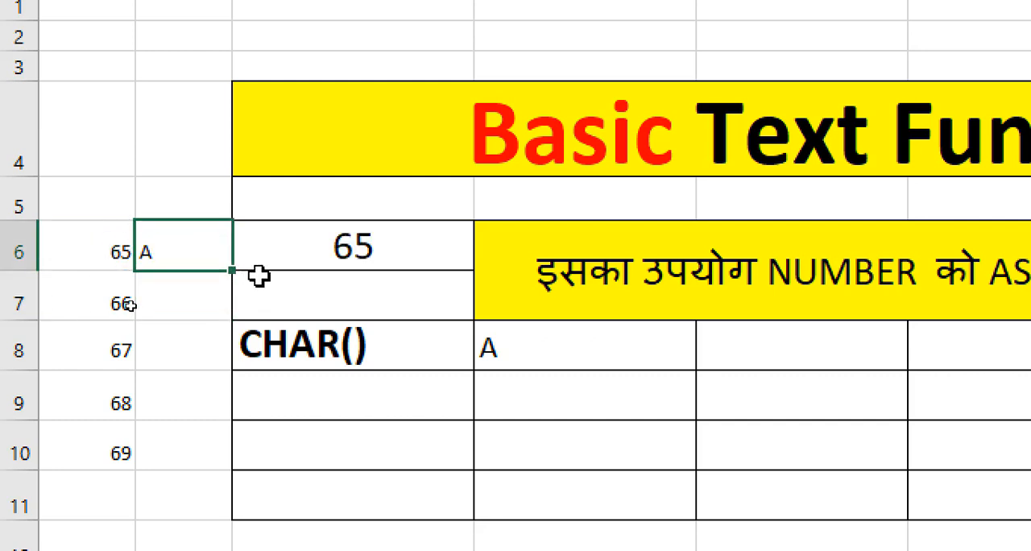
double_click(230, 271)
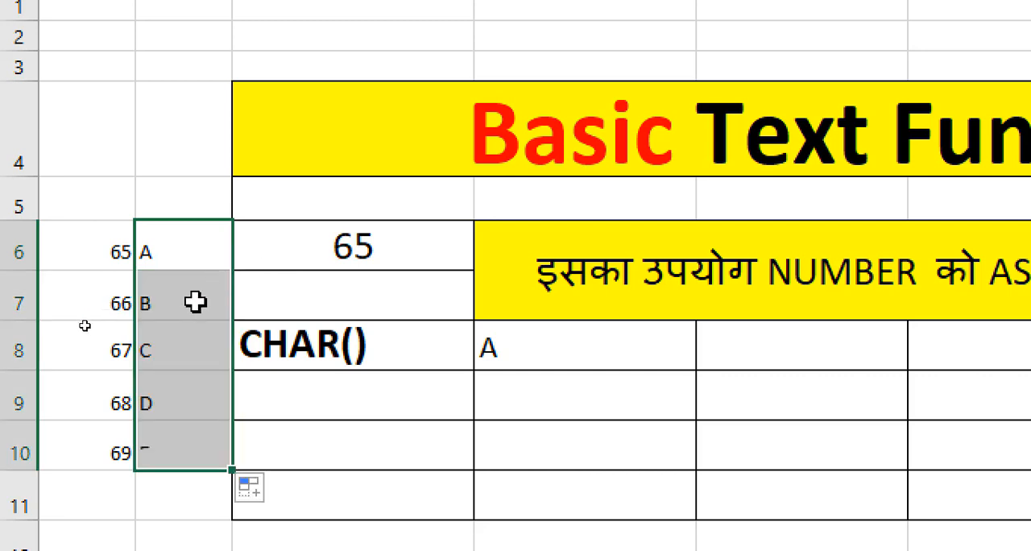
left_click(164, 298)
left_click(166, 346)
left_click(155, 412)
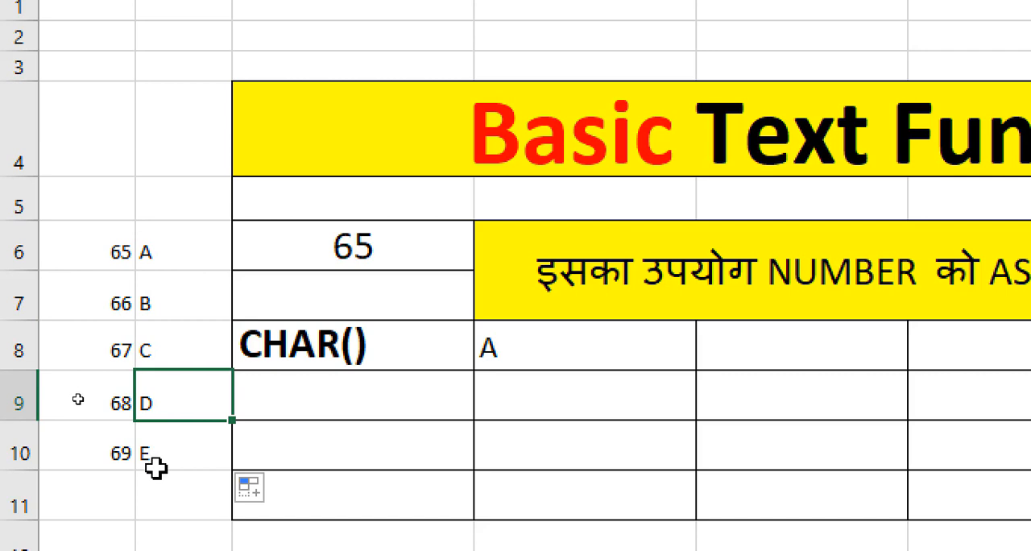
left_click(156, 451)
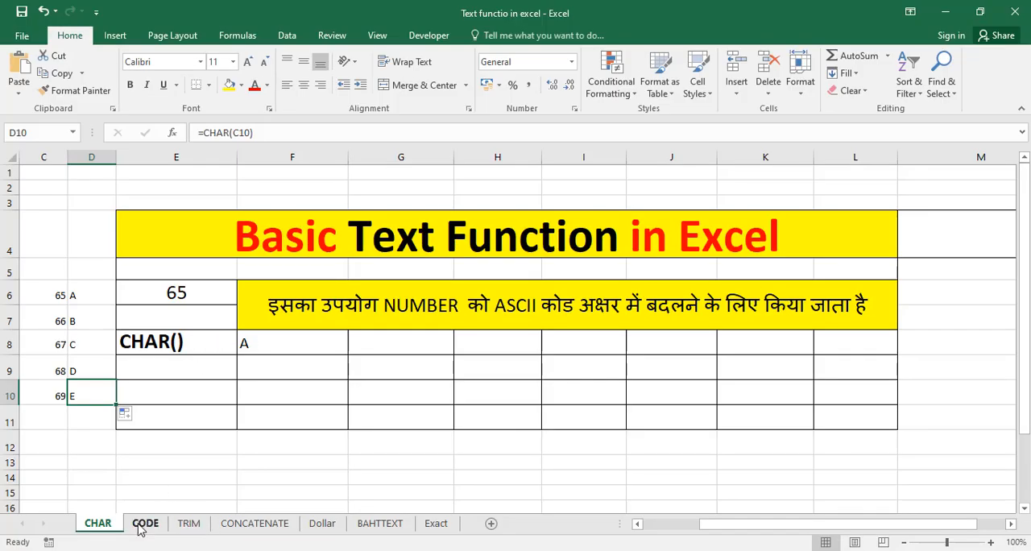
Step: On the CODE sheet, enter the formula =CODE(E6) in cell F8, beside the CODE() label
left_click(144, 524)
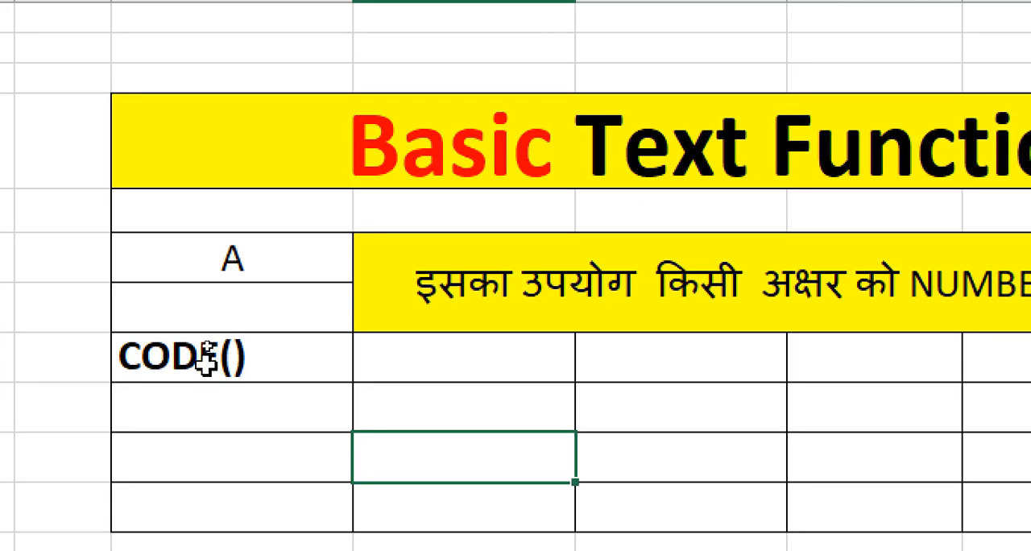
left_click(202, 344)
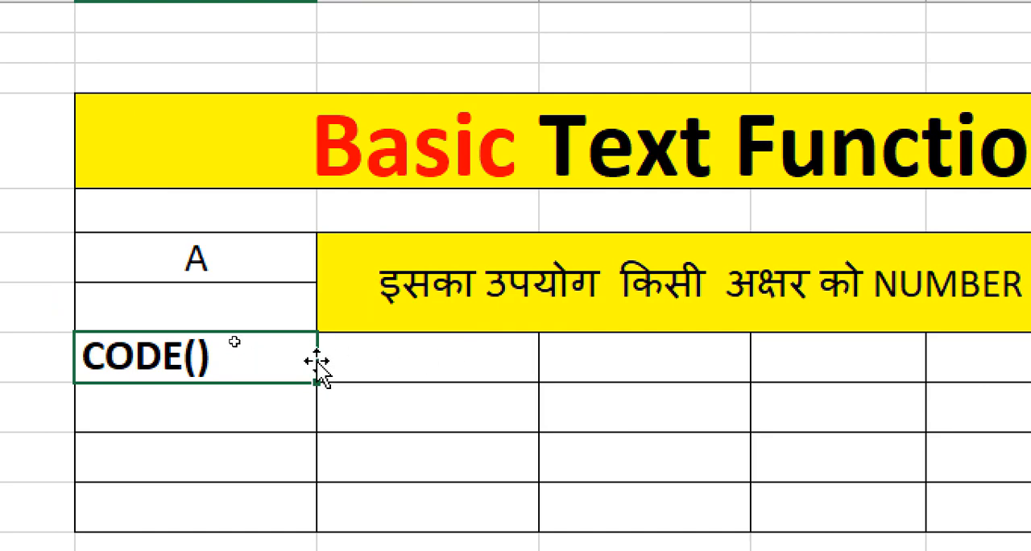
left_click(211, 260)
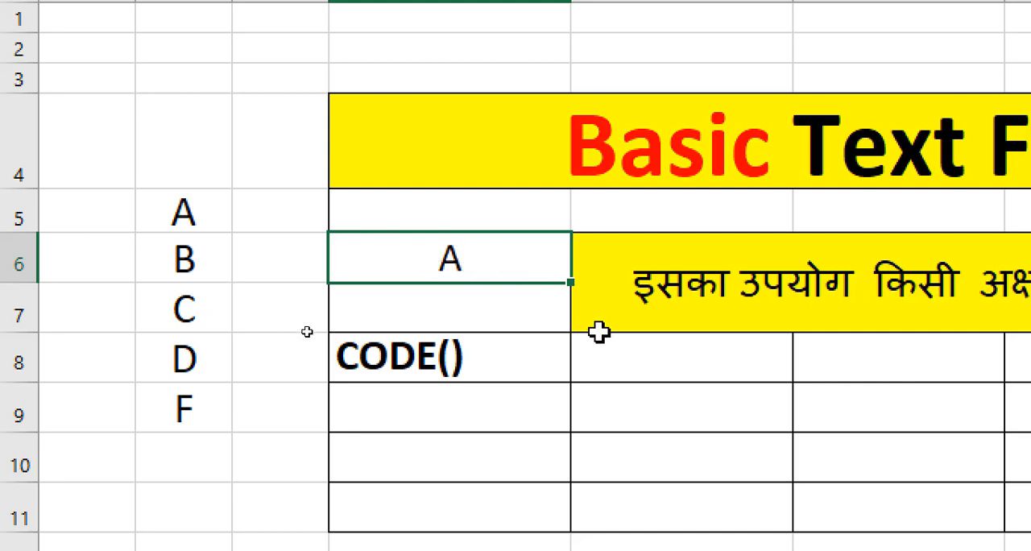
left_click(639, 360)
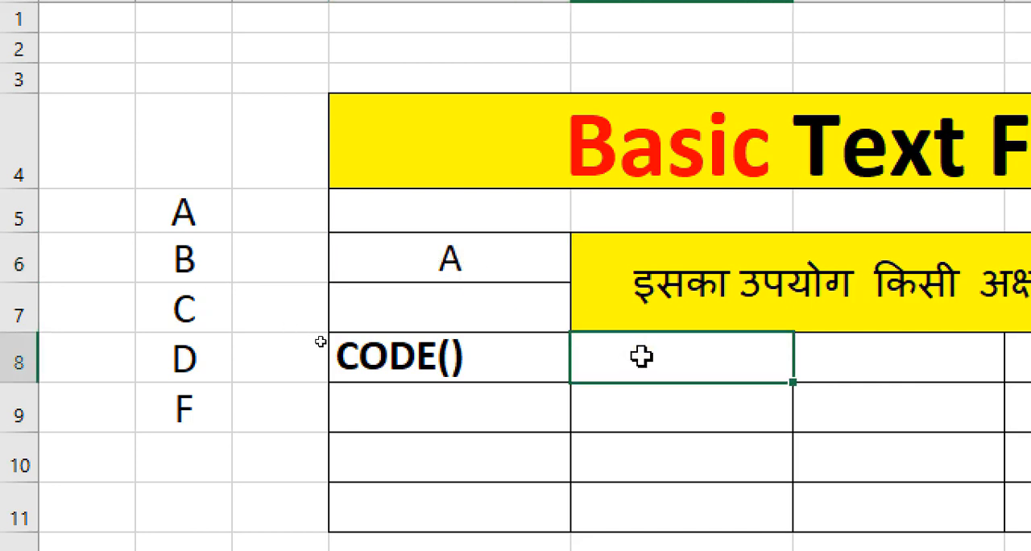
type("=CODE")
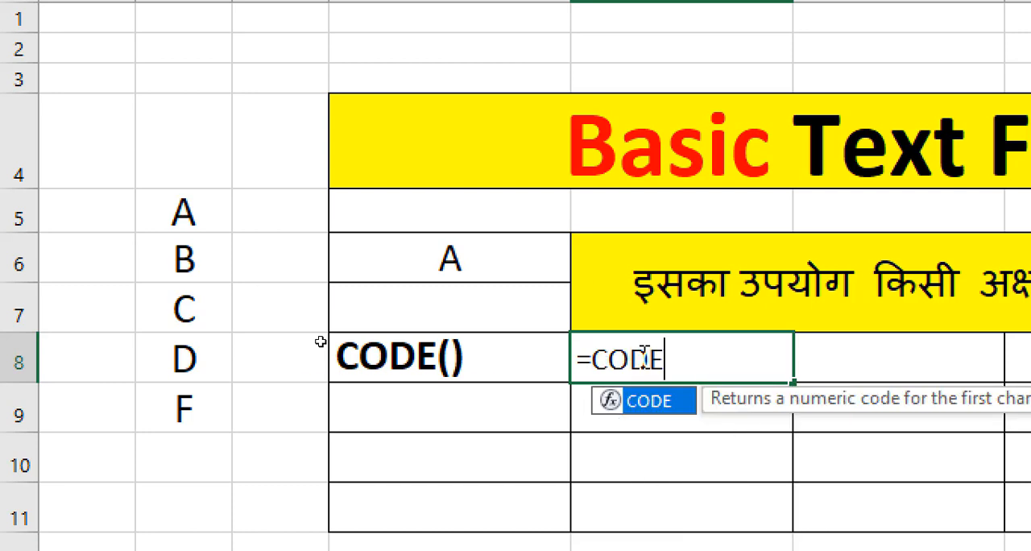
type("(")
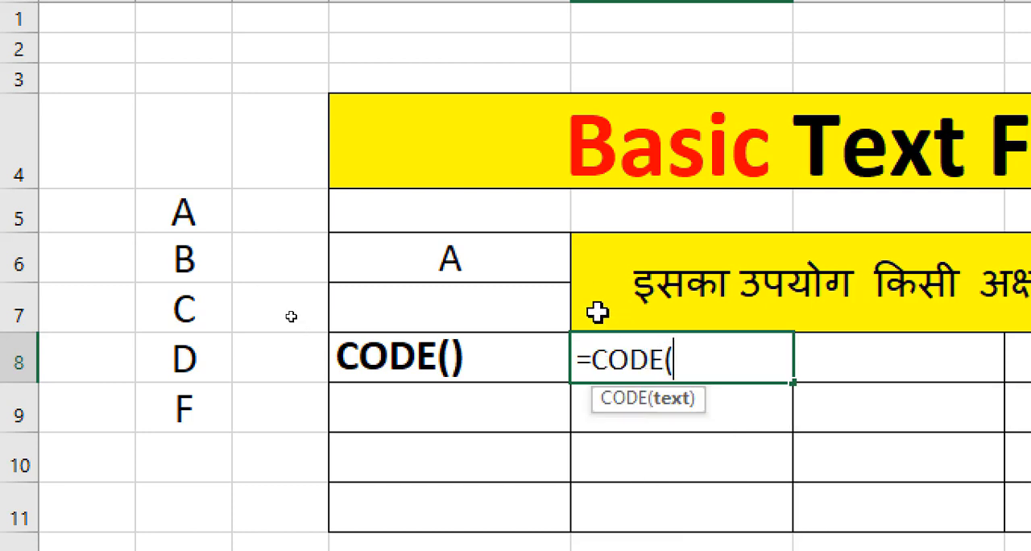
left_click(498, 266)
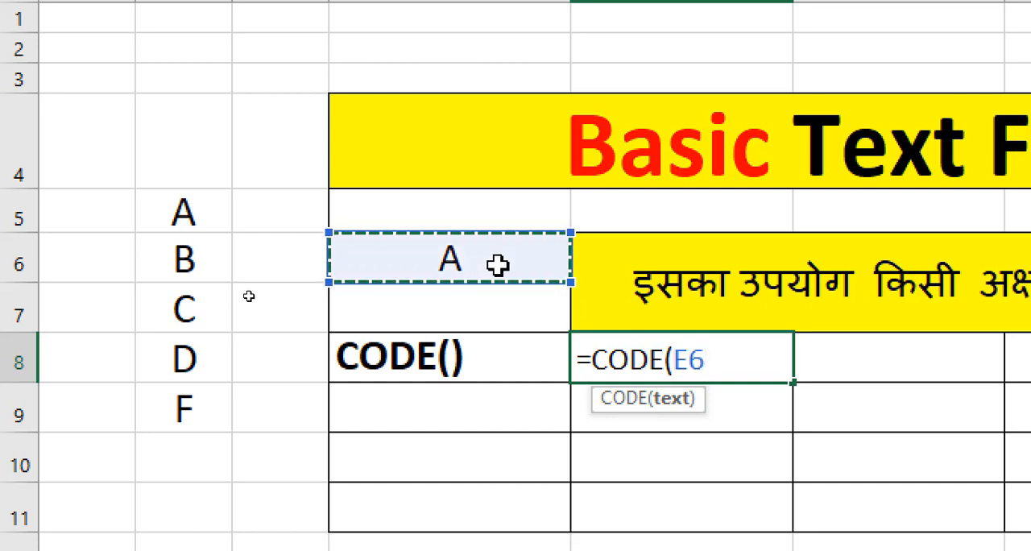
type(")")
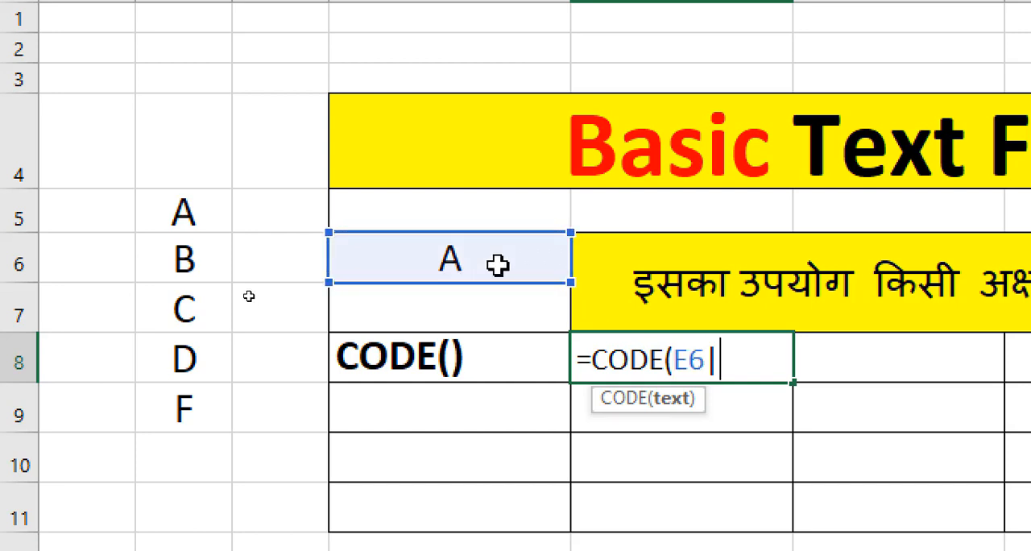
key("Return")
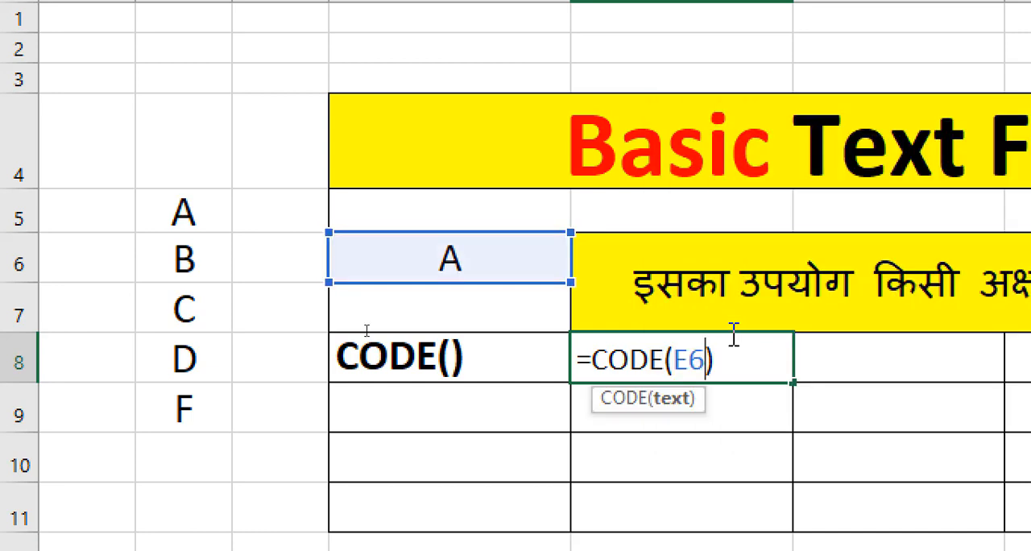
key("Return")
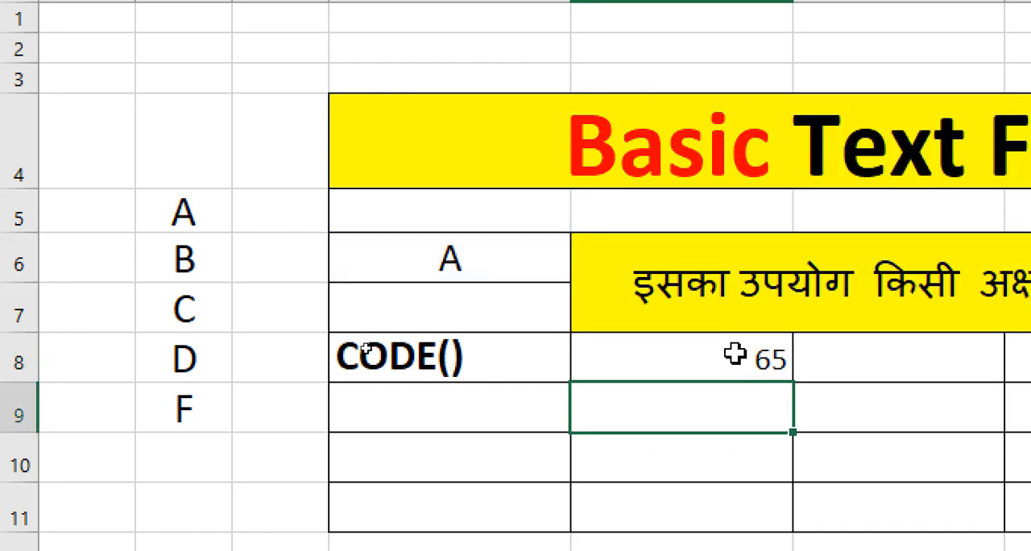
left_click(731, 369)
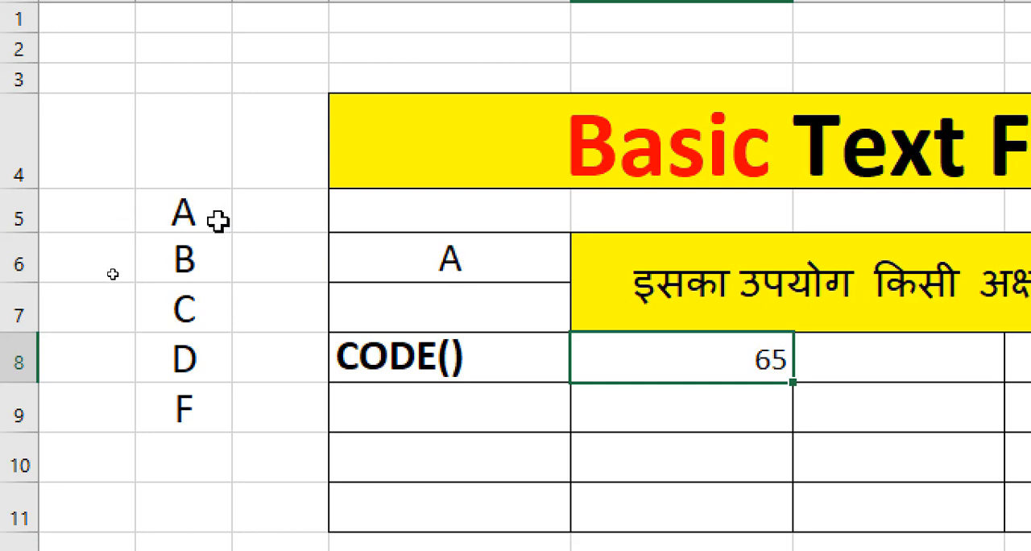
Step: Enter =CODE(C5) in cell D5 and fill it down to D9 alongside the letters
left_click(241, 206)
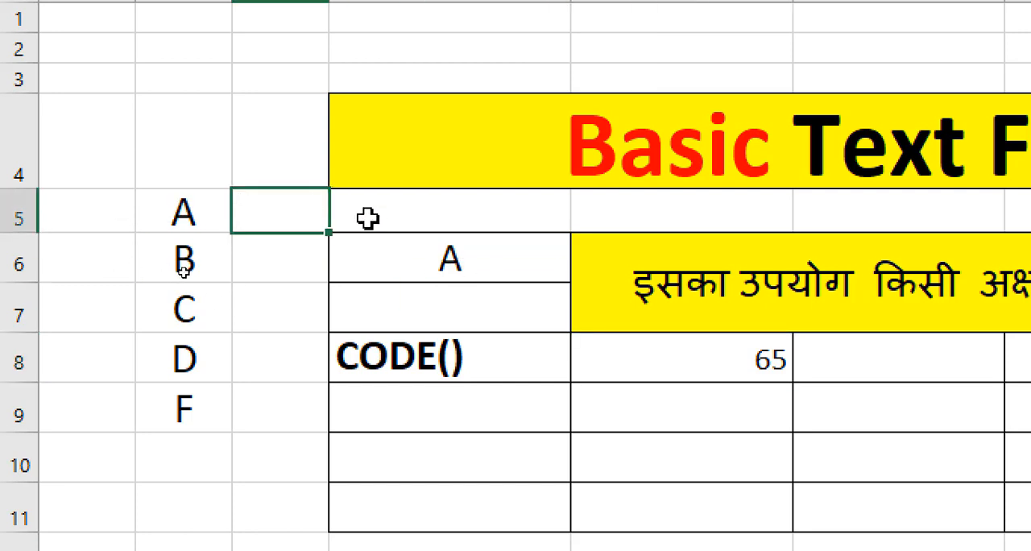
type("=C")
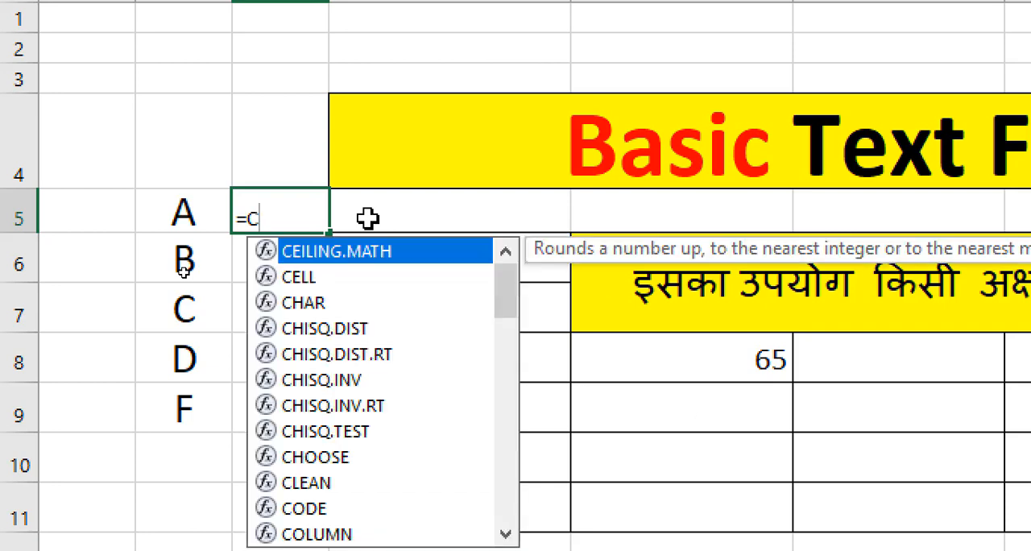
type("ODE(")
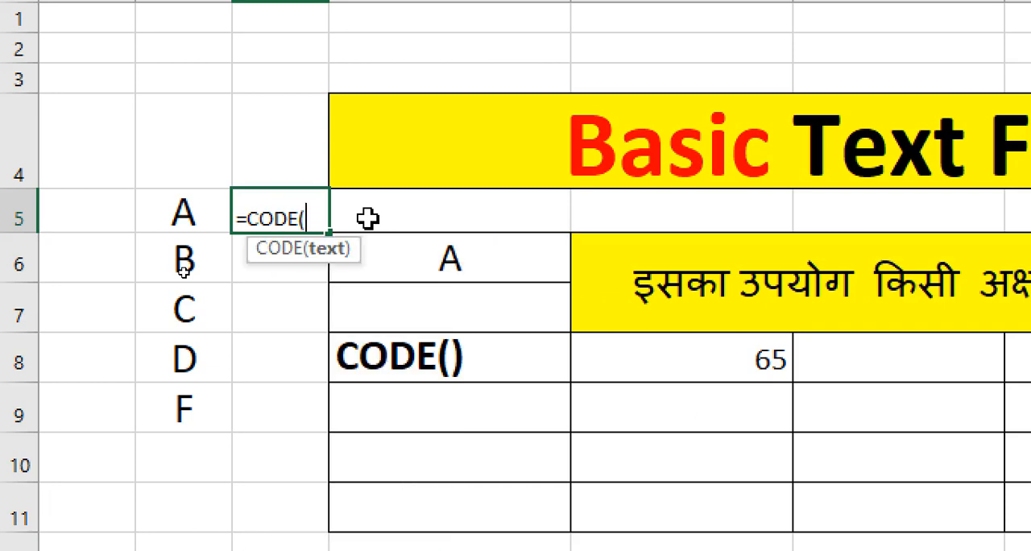
left_click(175, 220)
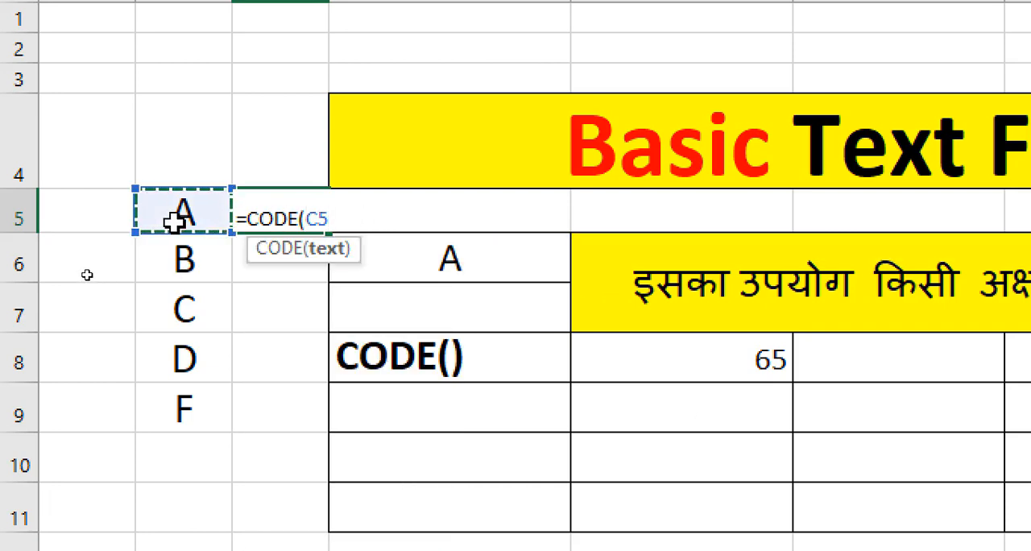
type(")")
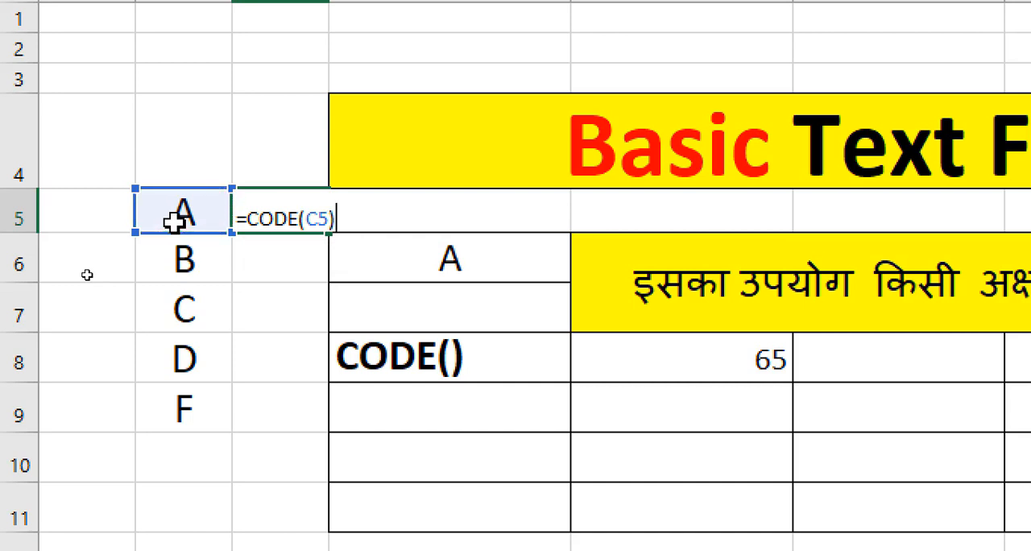
key("Return")
left_click(277, 217)
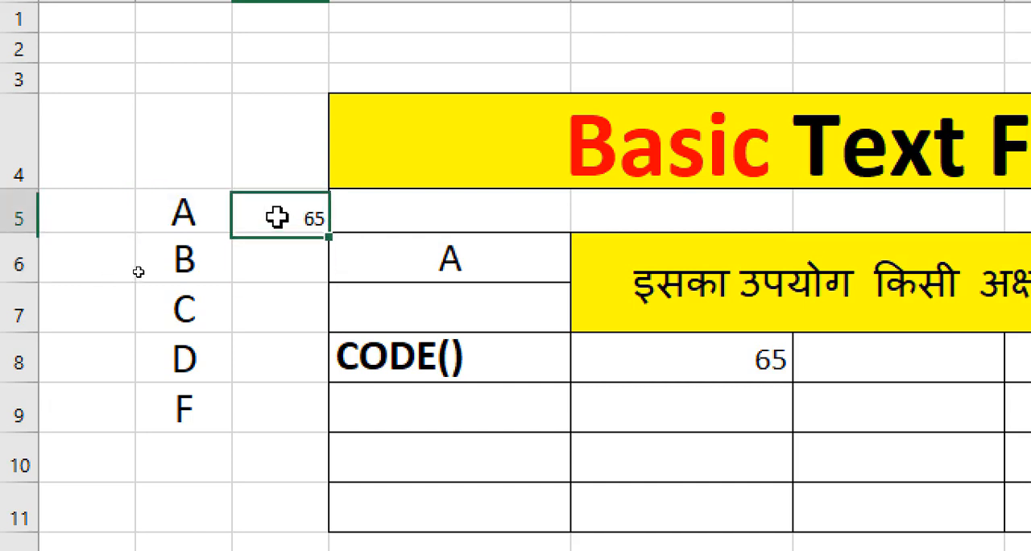
double_click(328, 234)
Step: Compare each letter in C5:C9 with its character code in column D, row by row
left_click(286, 254)
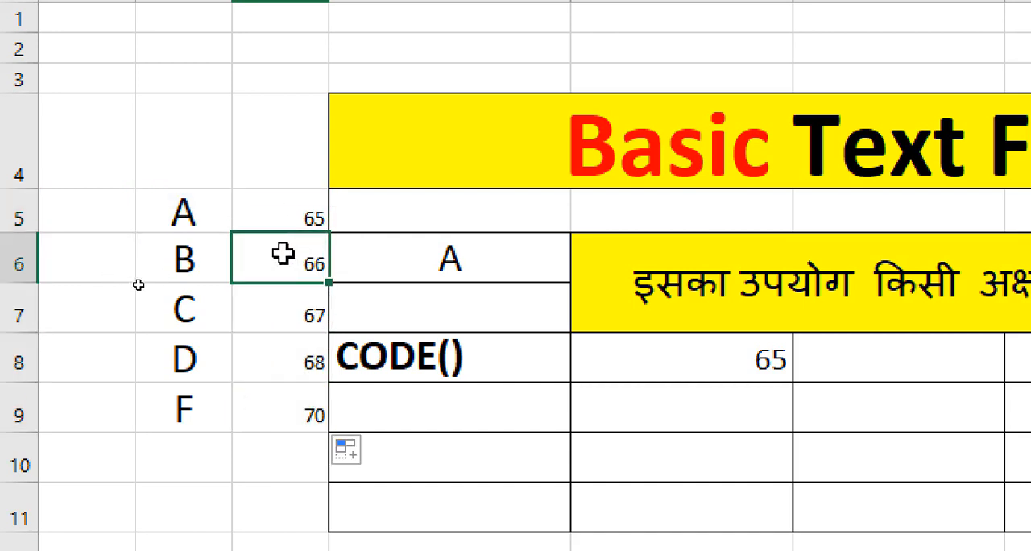
left_click(278, 207)
left_click(203, 253)
left_click(239, 255)
left_click(216, 312)
left_click(258, 306)
left_click(184, 350)
left_click(265, 359)
left_click(200, 412)
left_click(270, 410)
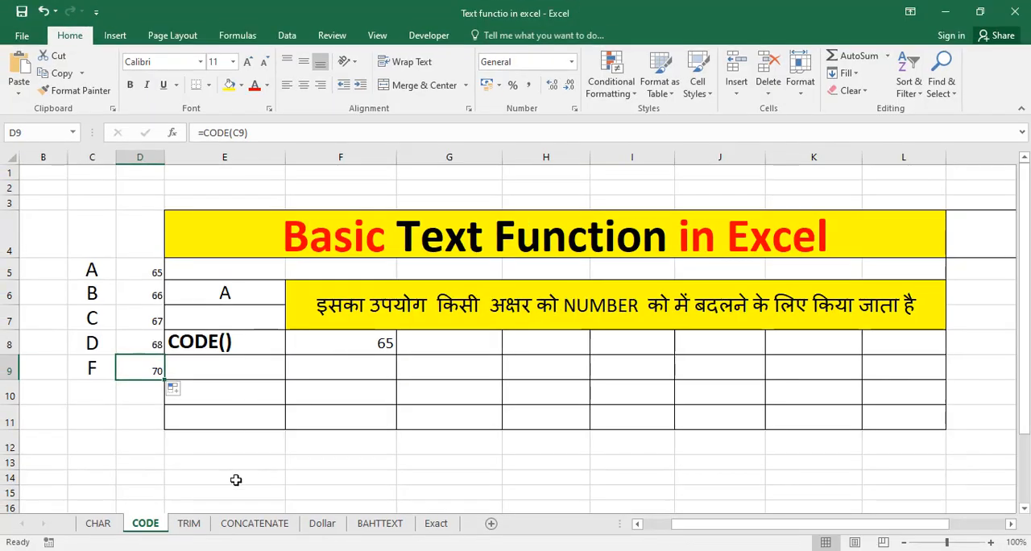
Step: On the TRIM sheet, enter =TRIM(A6) in cell F8 to remove the extra spaces from the GOOD MORNING text
left_click(197, 520)
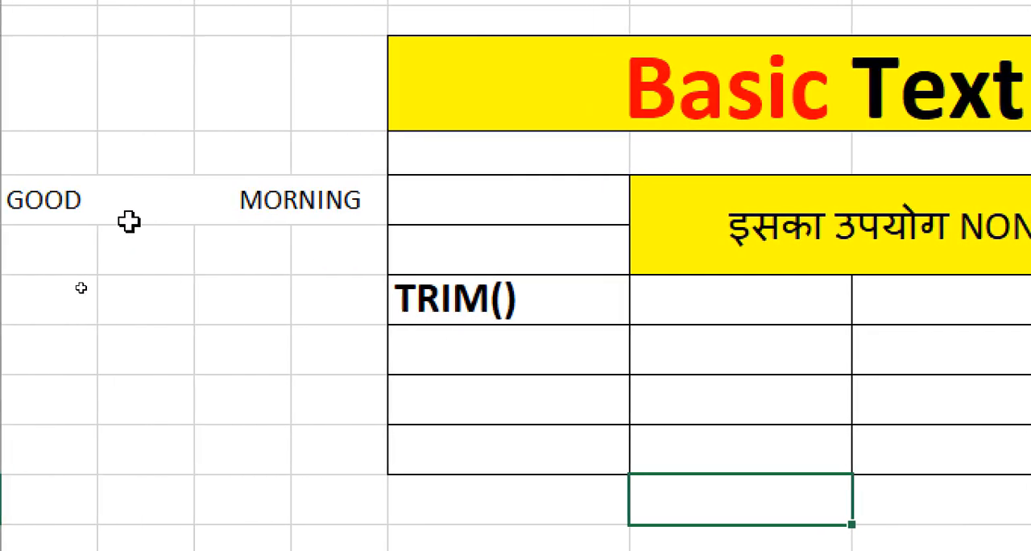
left_click(129, 237)
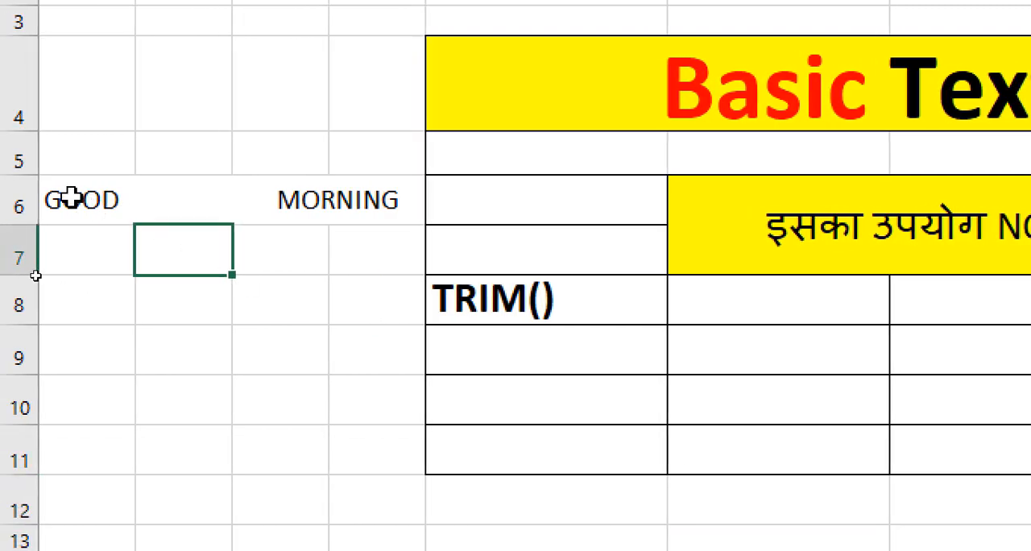
left_click(72, 199)
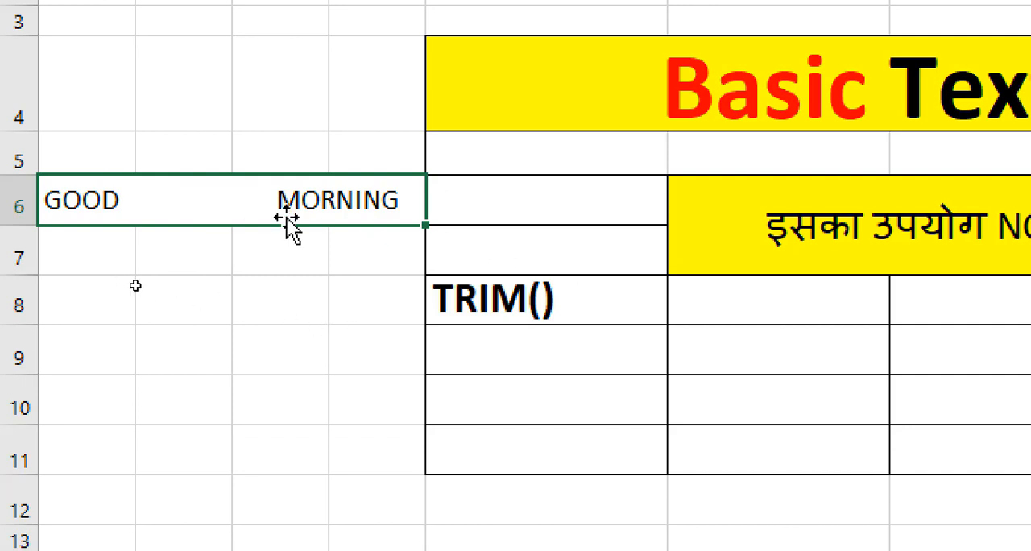
left_click(685, 315)
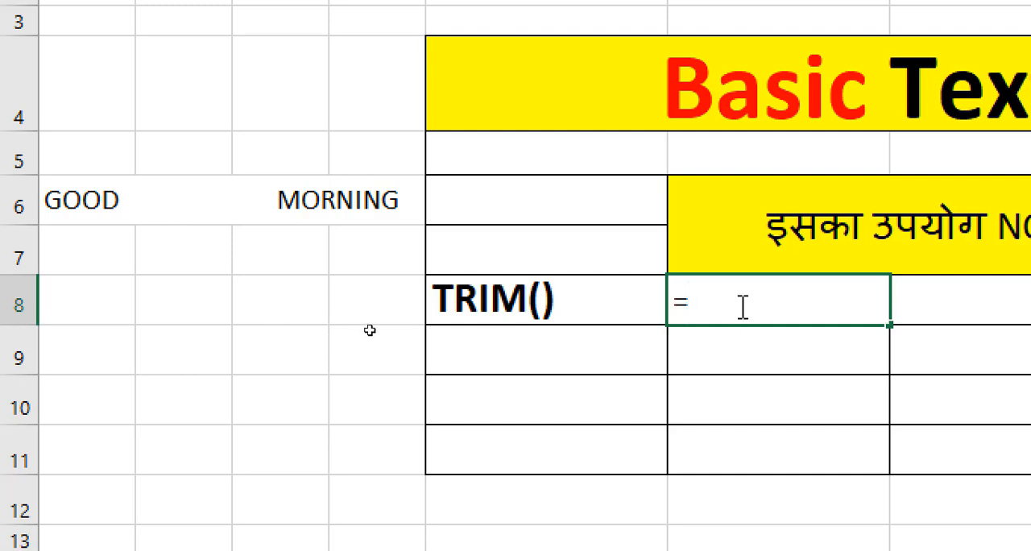
type("=TRIM")
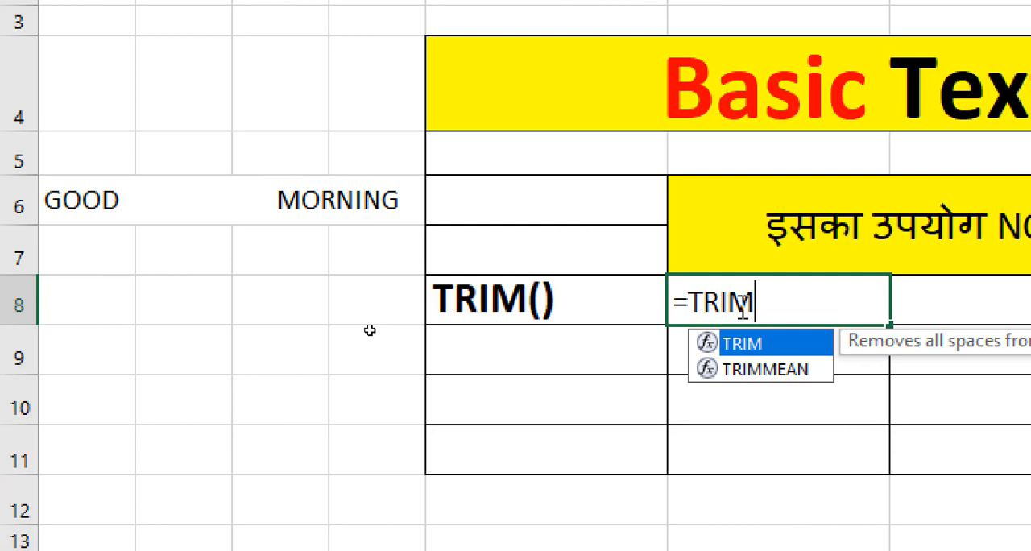
type("(")
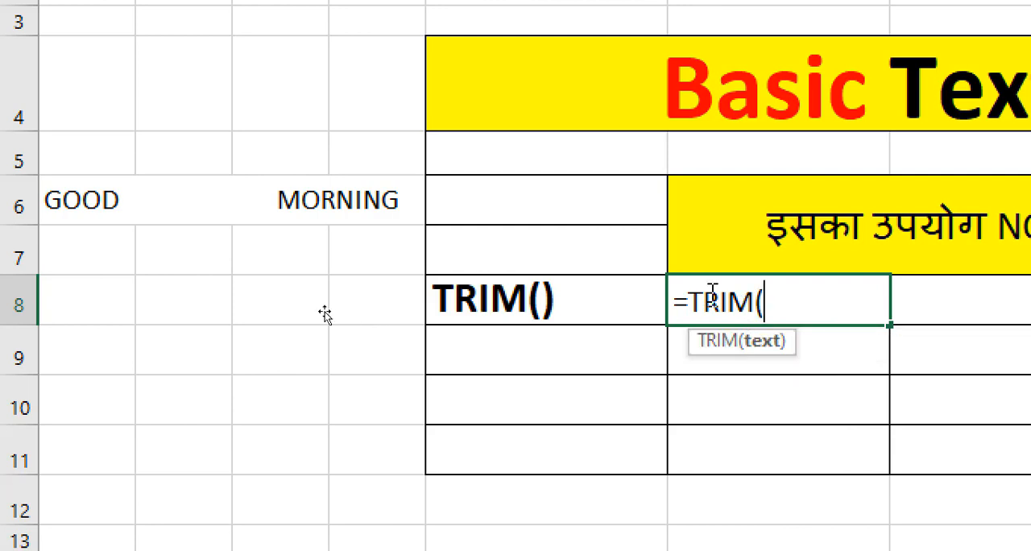
left_click(107, 208)
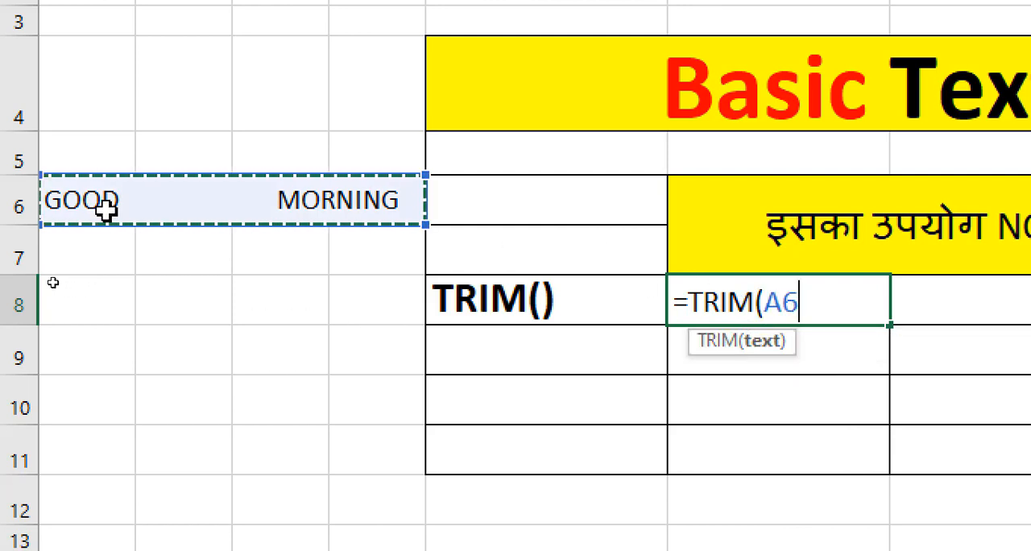
type(")")
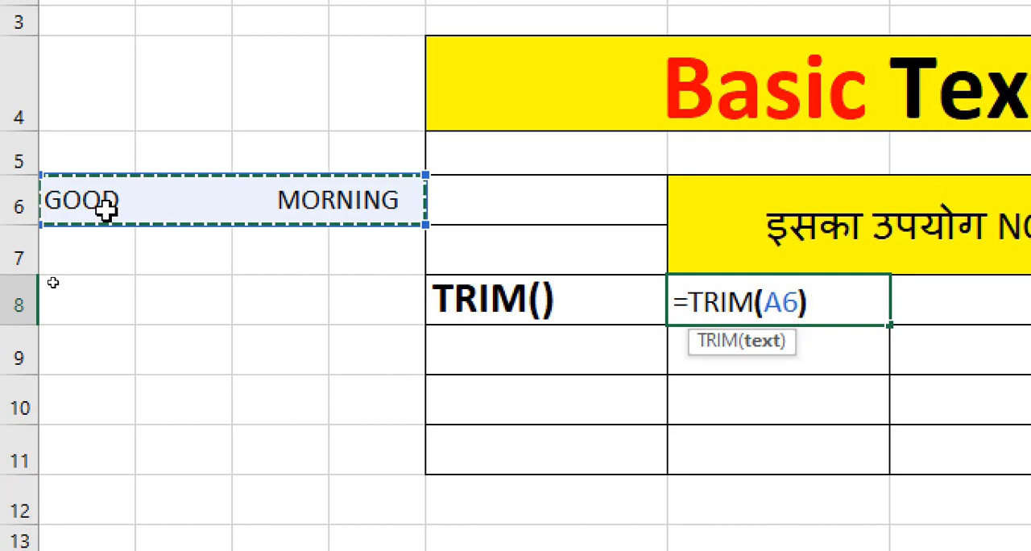
key("Return")
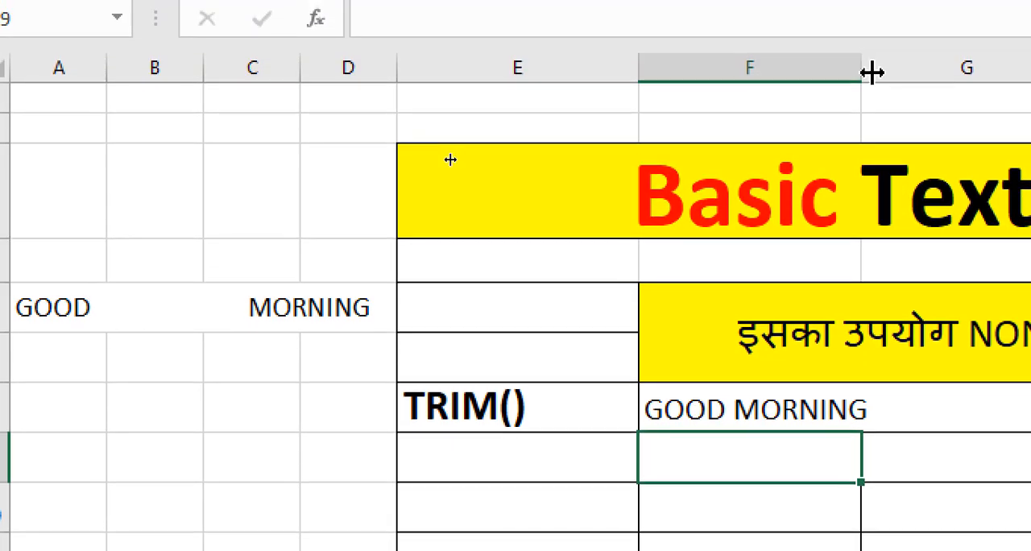
left_click_drag(877, 75, 886, 75)
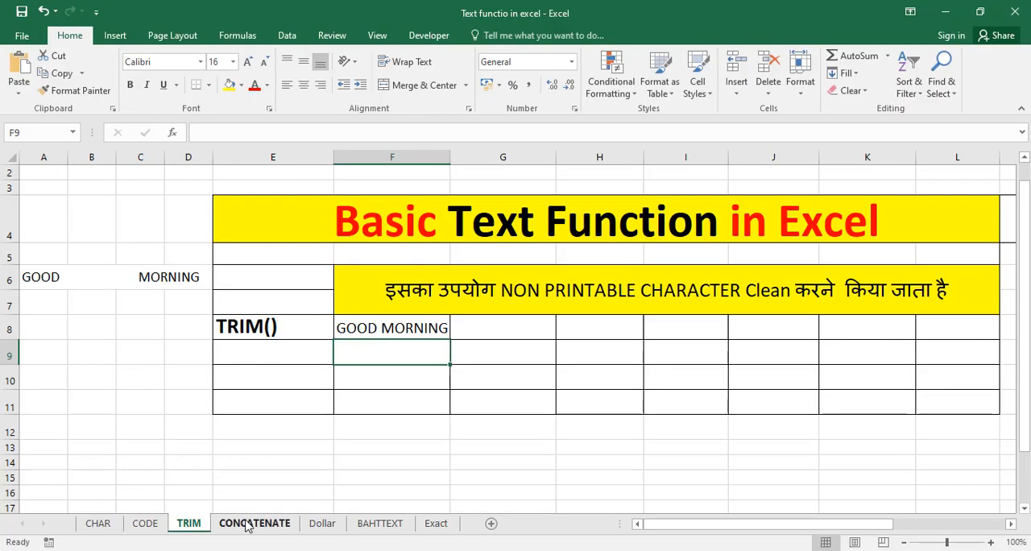
Step: On the CONCATENATE sheet, enter =CONCATENATE(A6,A9) in cell E8 to join the words Head and Master
left_click(246, 524)
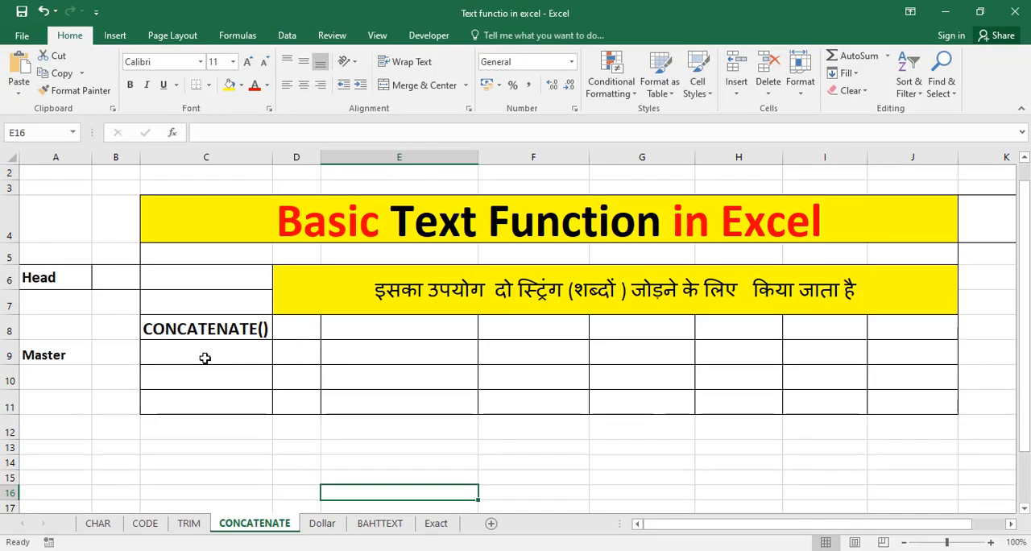
left_click(364, 354)
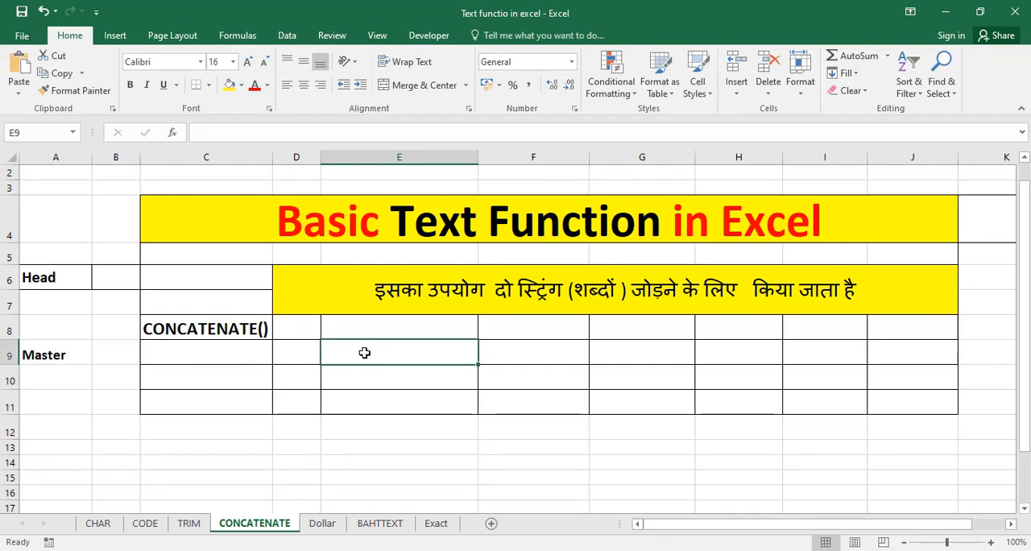
left_click(365, 333)
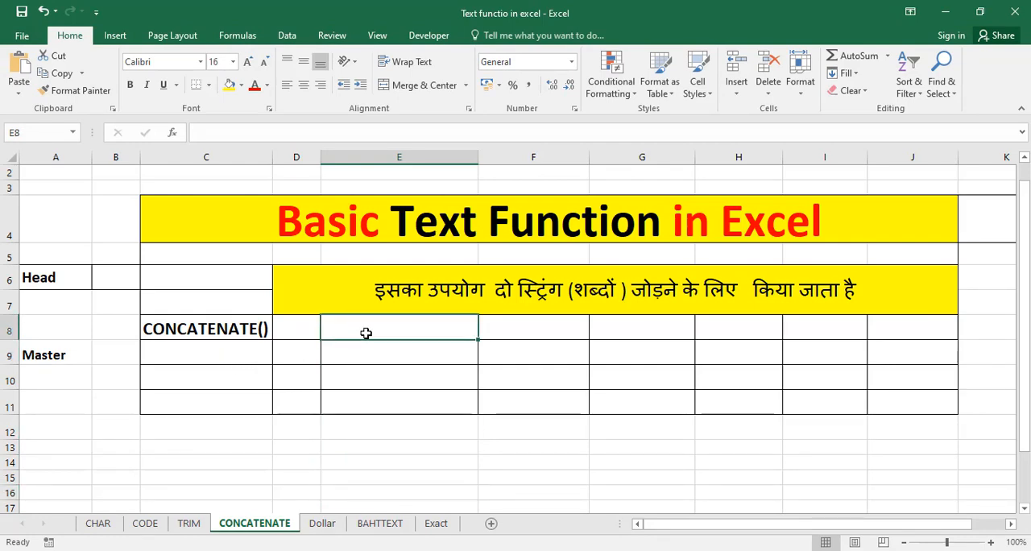
type("=CON")
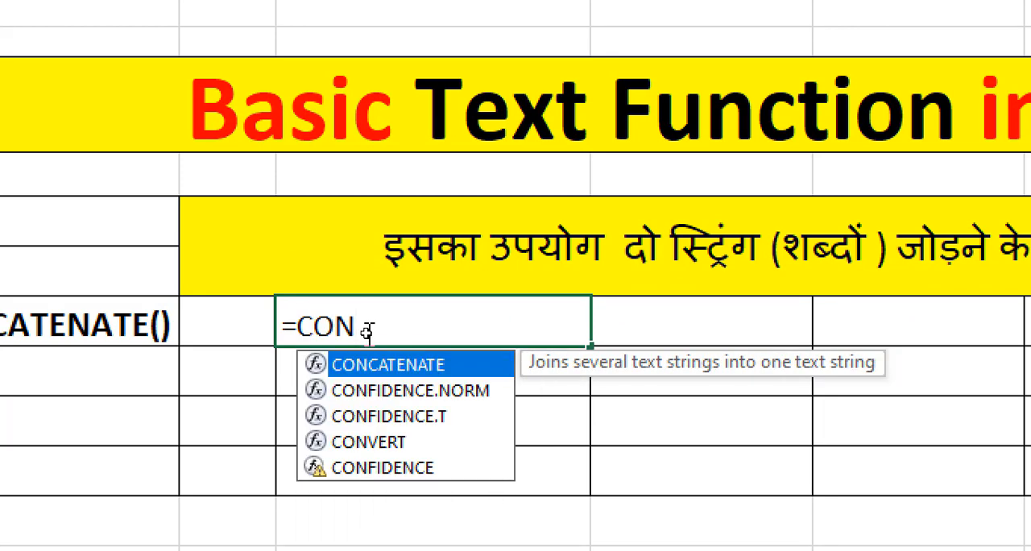
type("C")
type("ATEN")
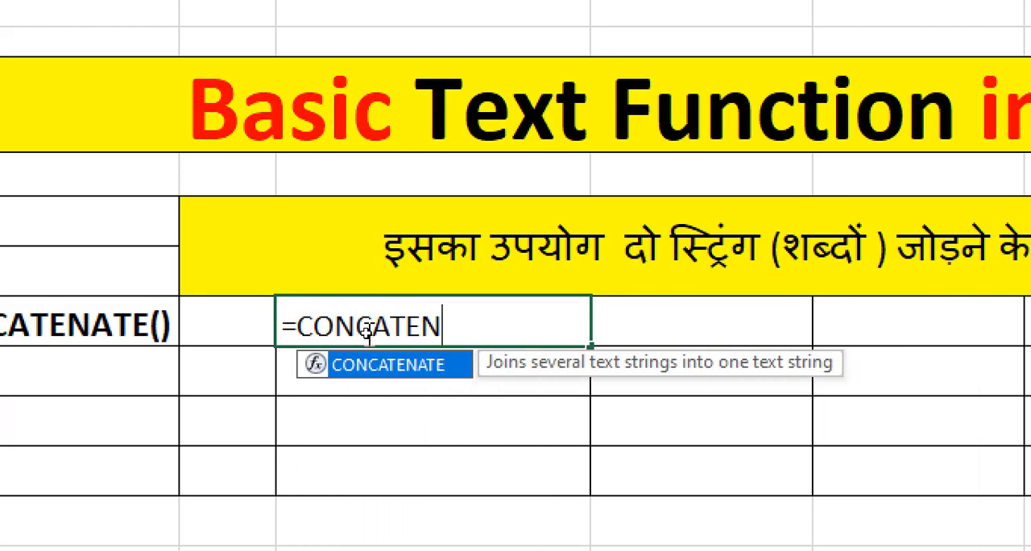
type("ATE")
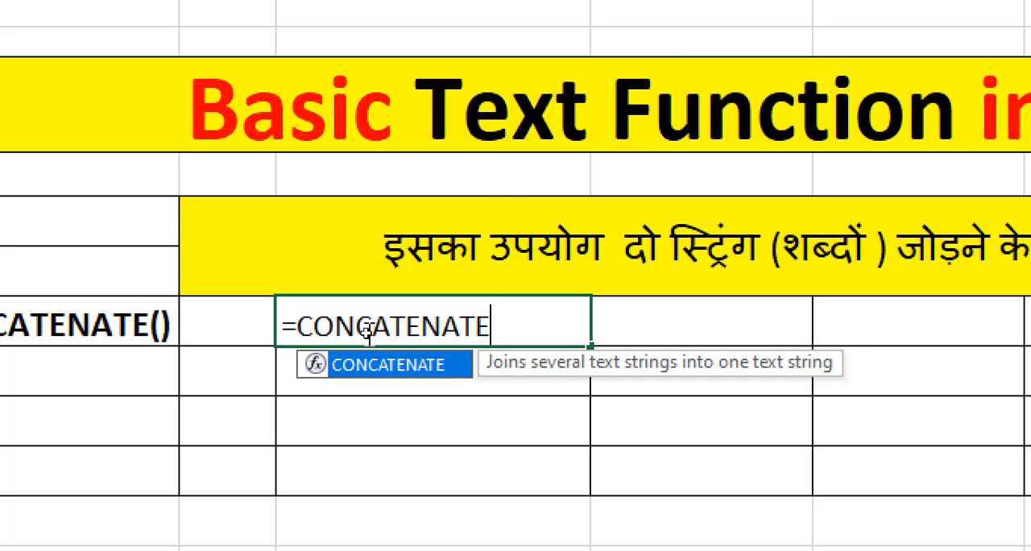
type("(")
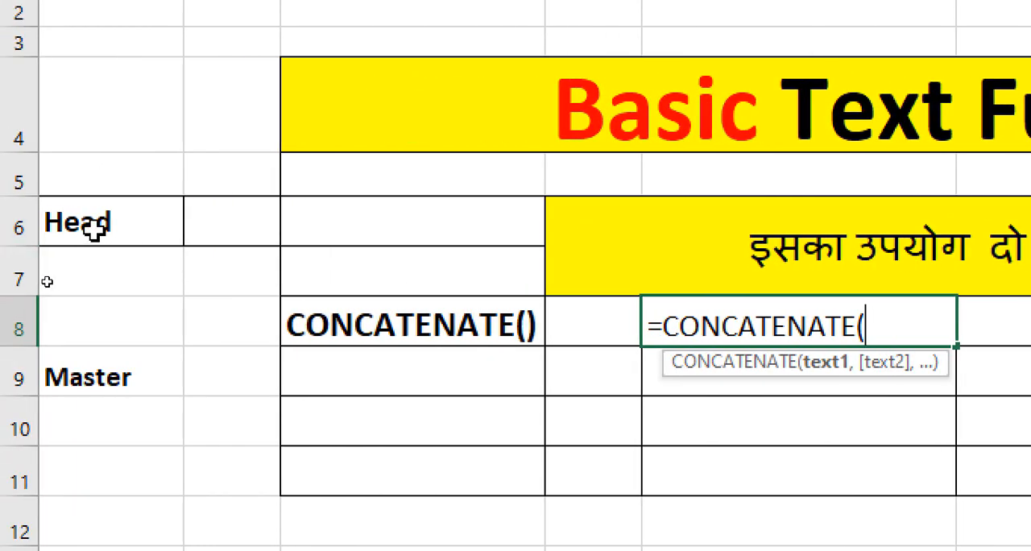
left_click(95, 232)
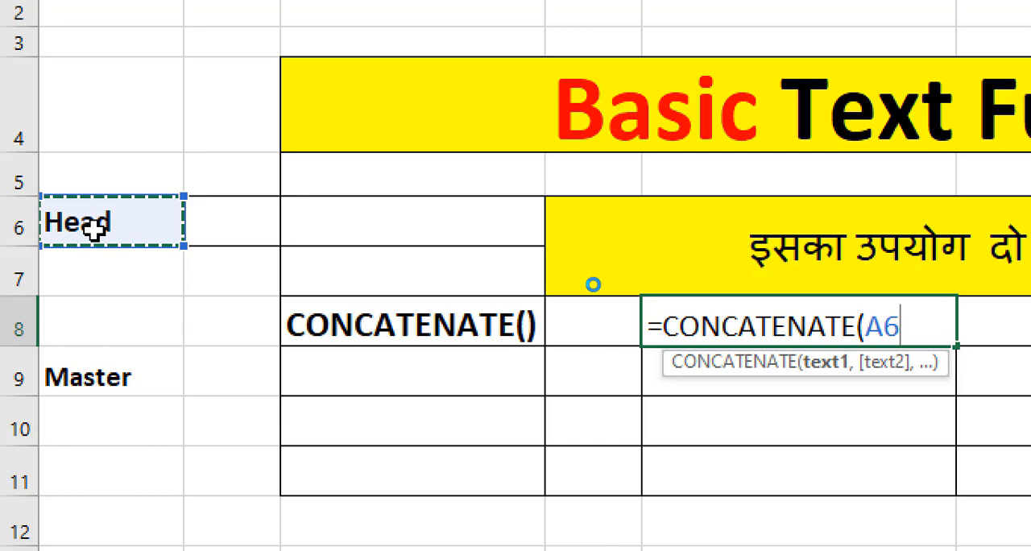
type(",,")
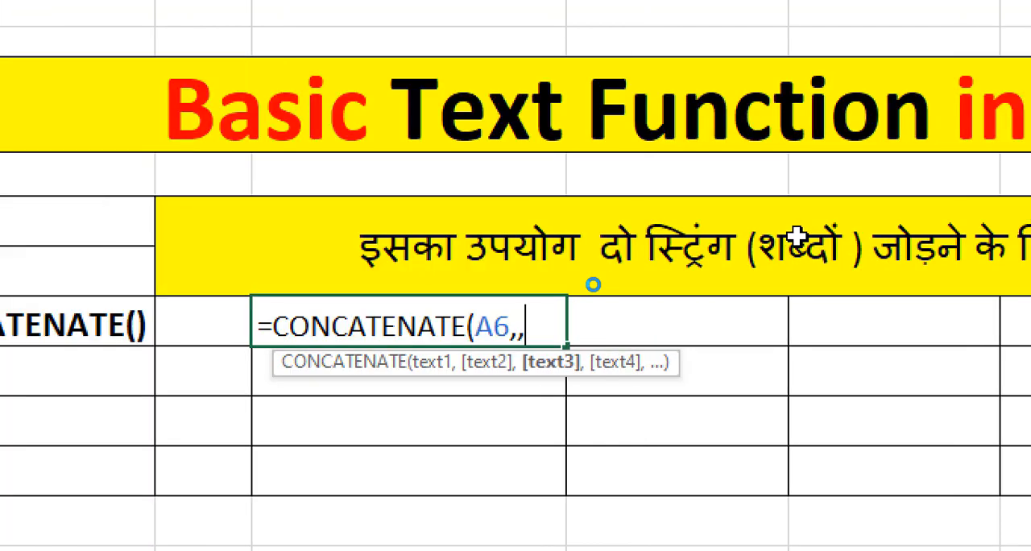
key("BackSpace")
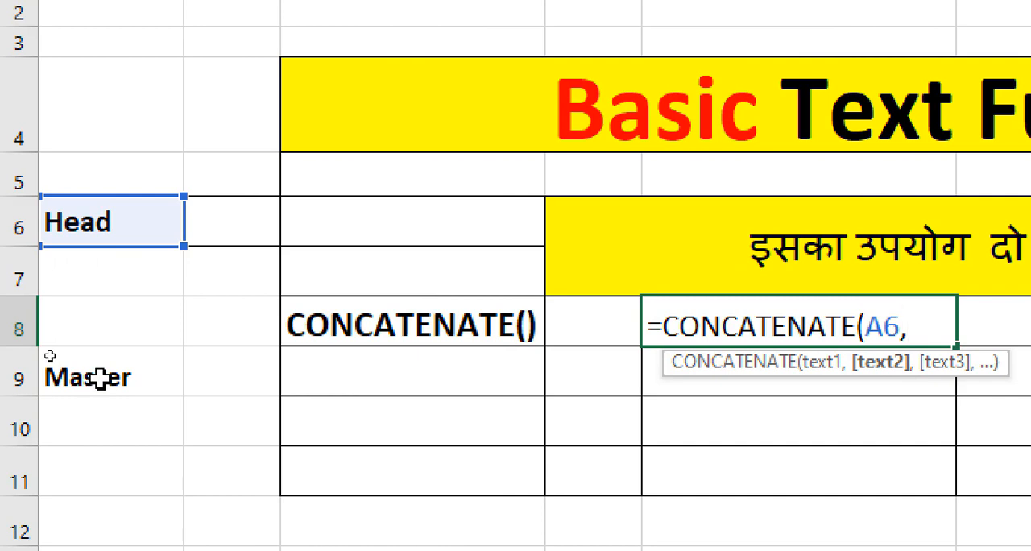
left_click(99, 378)
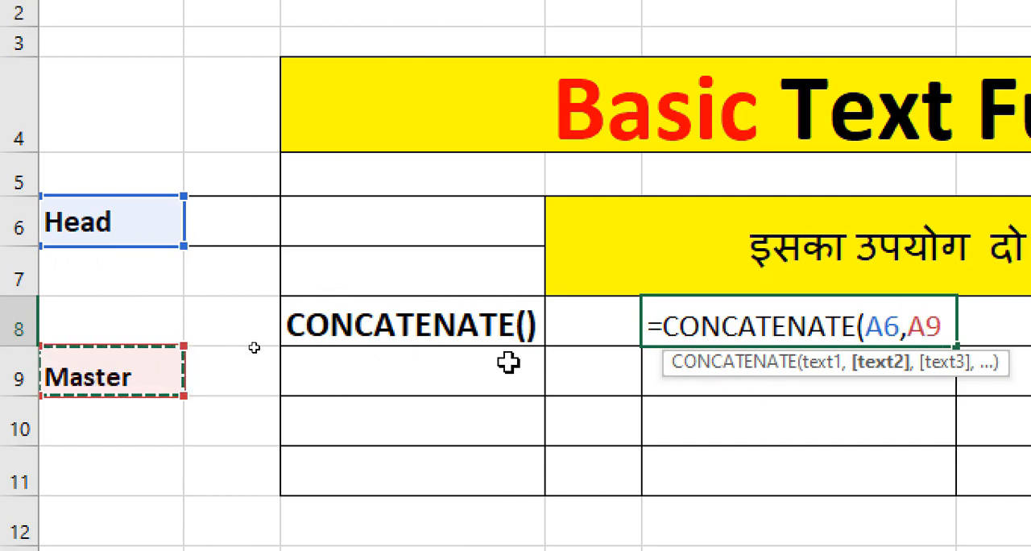
type(")")
key("Return")
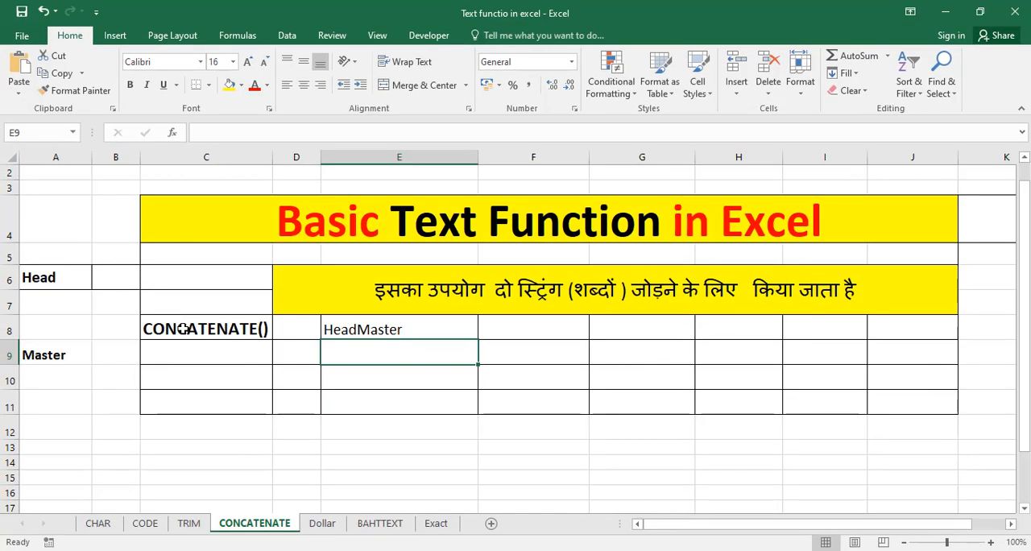
Step: On the Dollar sheet, enter =DOLLAR(D8) in cell E8 to convert the adjacent number to currency text
left_click(324, 526)
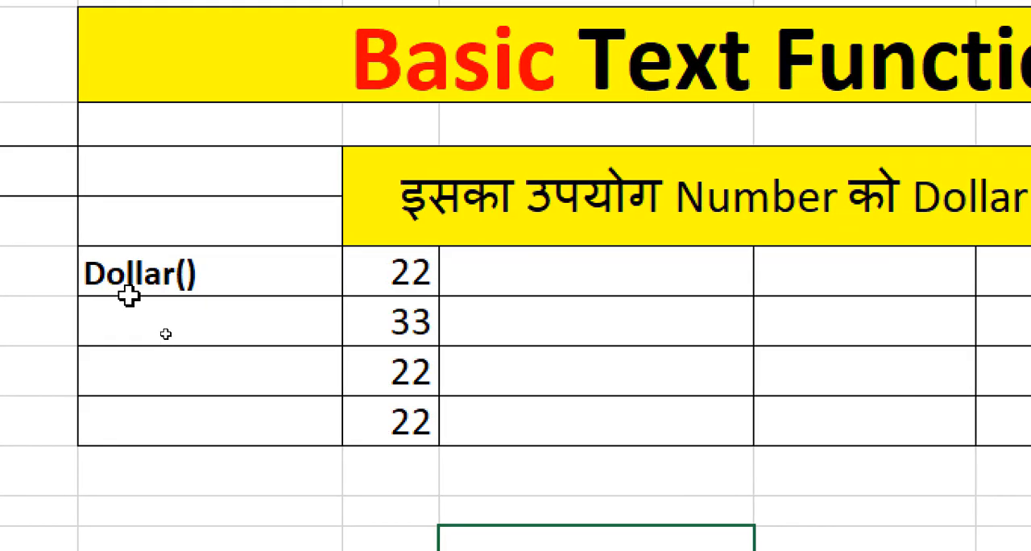
left_click(516, 265)
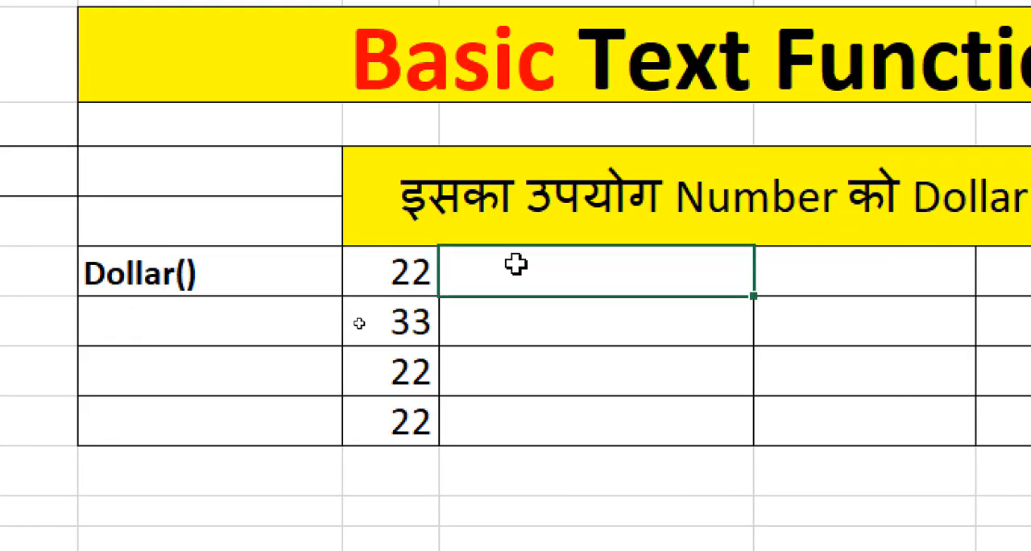
type("=DO")
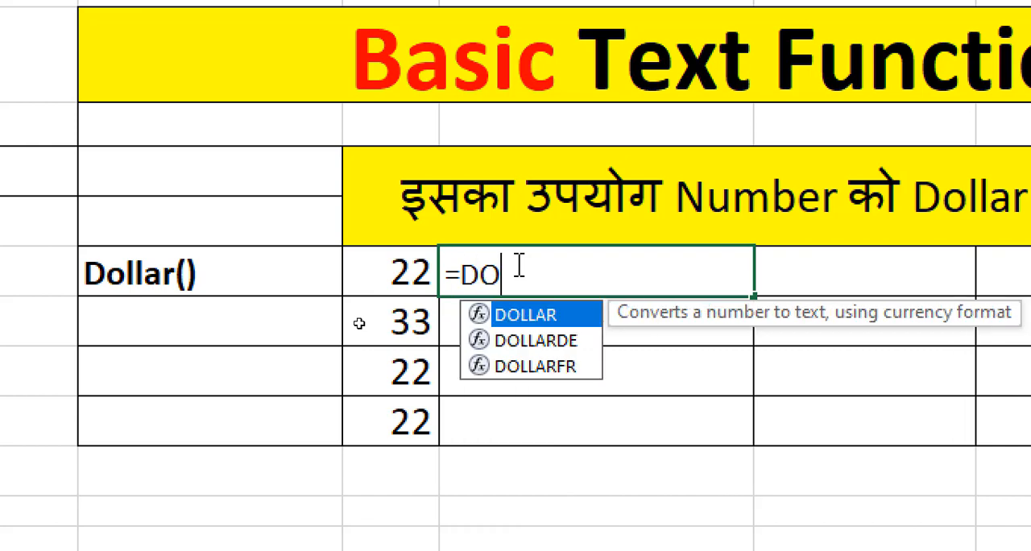
type("LLAR")
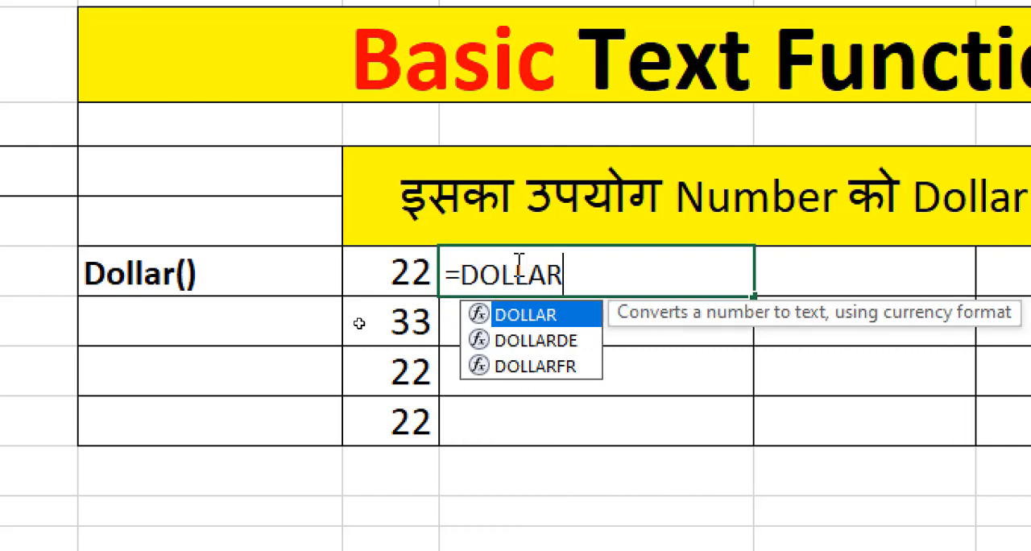
type("(")
left_click(384, 268)
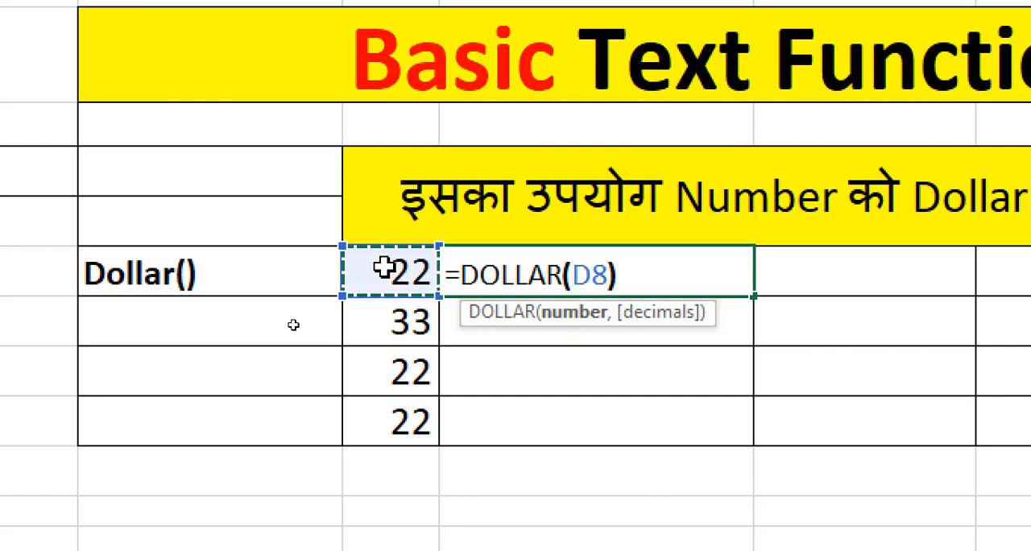
type(")")
key("Return")
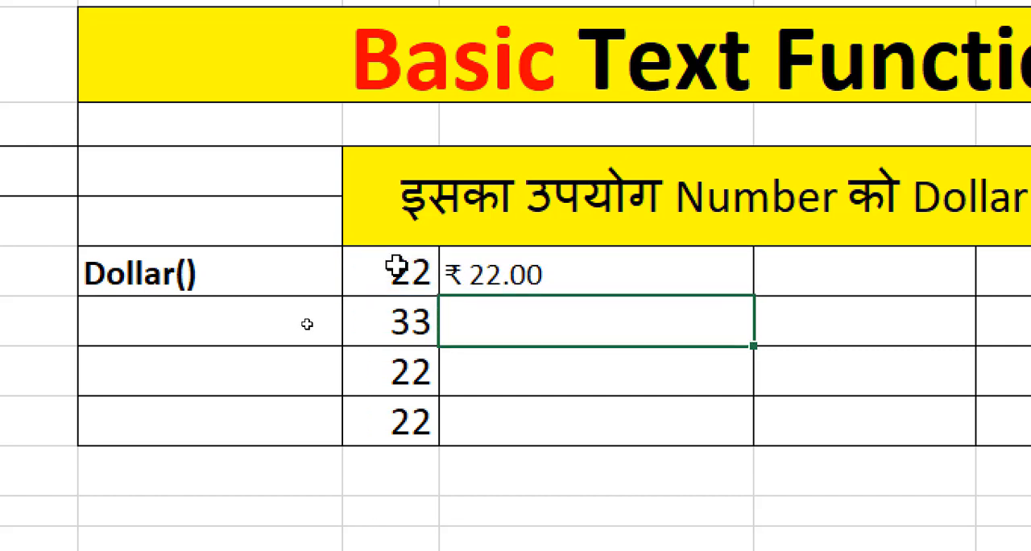
Step: Fill the DOLLAR formula from E8 down to E11 alongside the numbers in column D
left_click(590, 275)
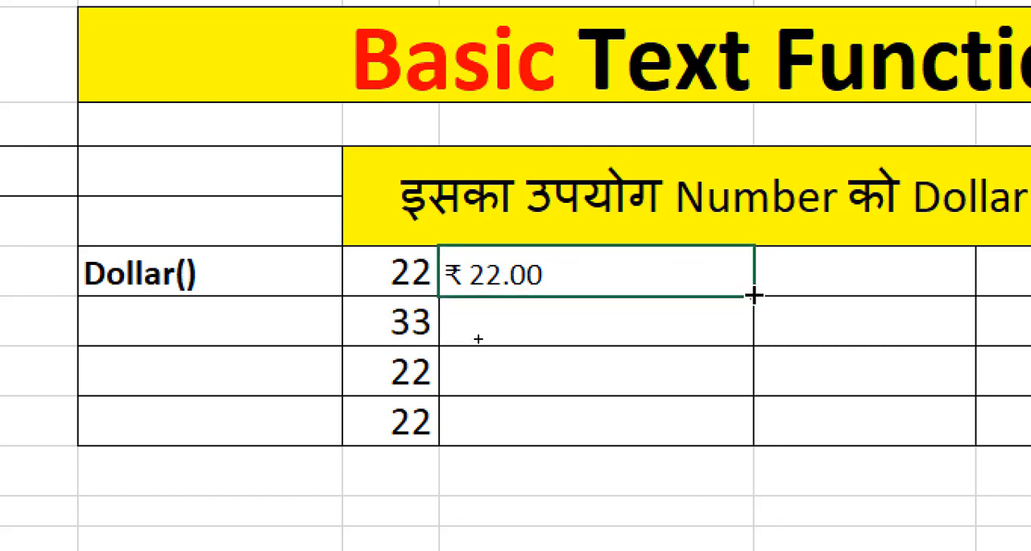
double_click(754, 296)
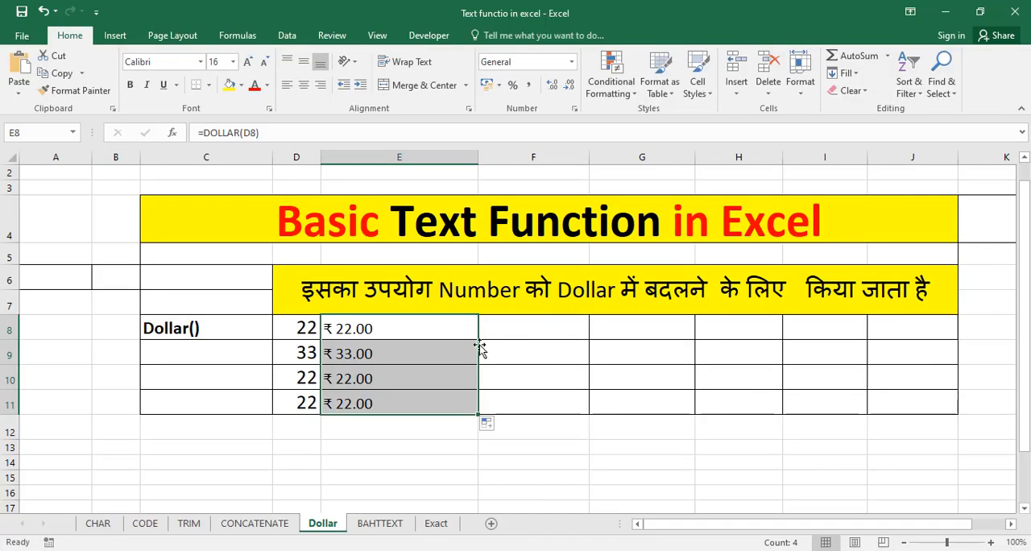
left_click(431, 348)
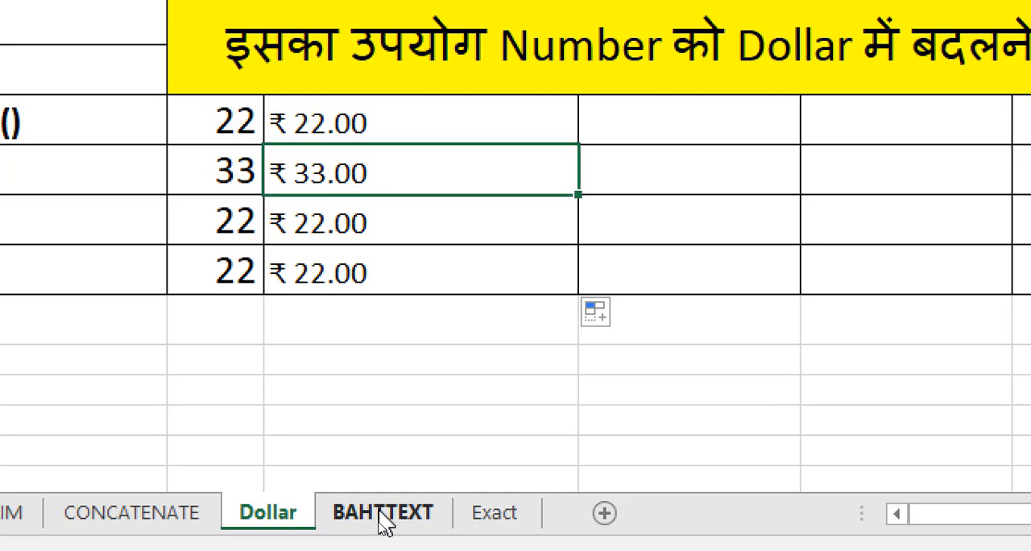
Step: Open the BAHTTEXT sheet
left_click(380, 524)
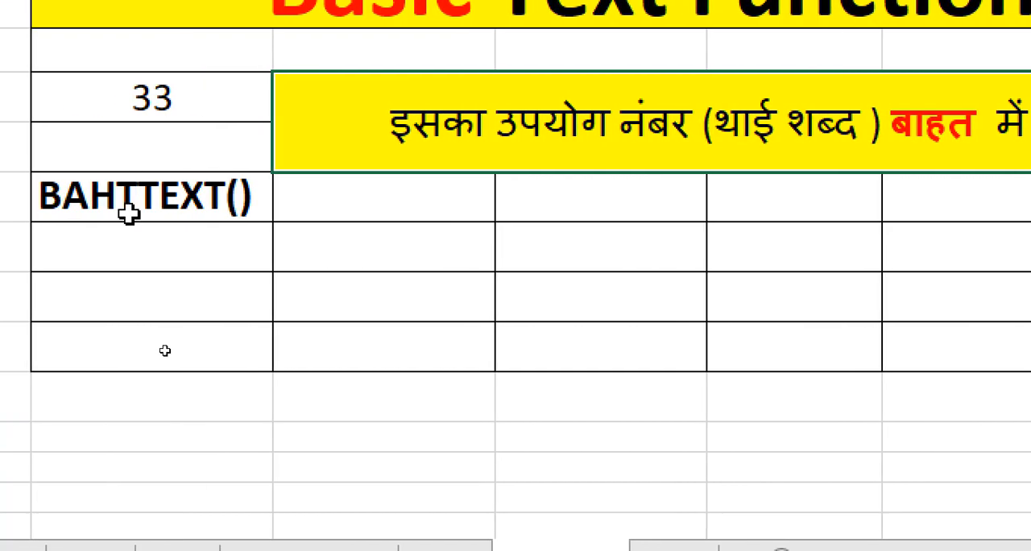